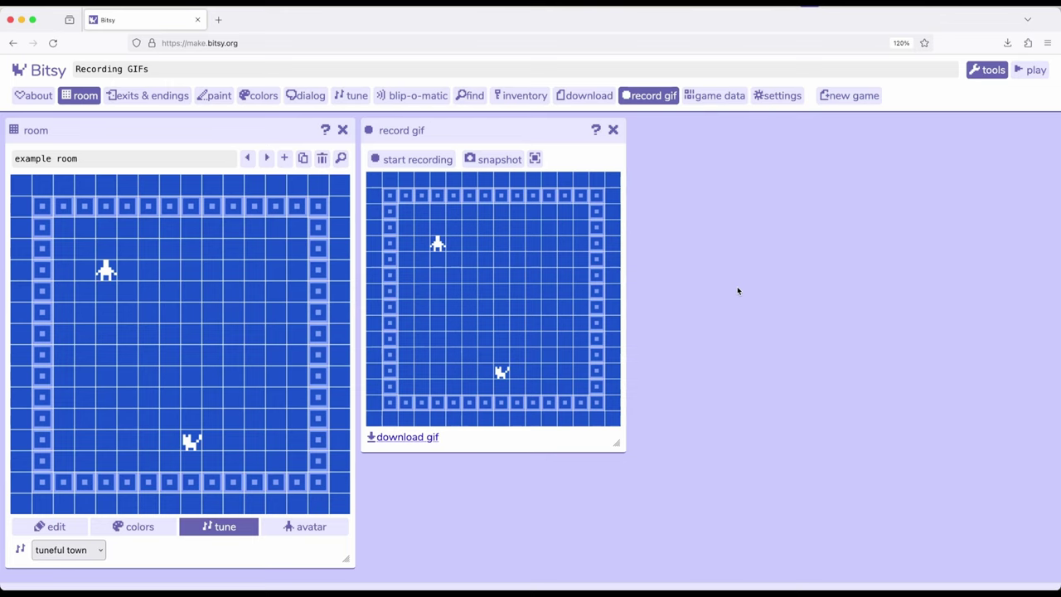
- Start the game, begin GIF recording, and dismiss the 'Recording GIFs' title dialog
{"action": "left_click_drag", "start_coordinate": [473, 135], "coordinate": [476, 134]}
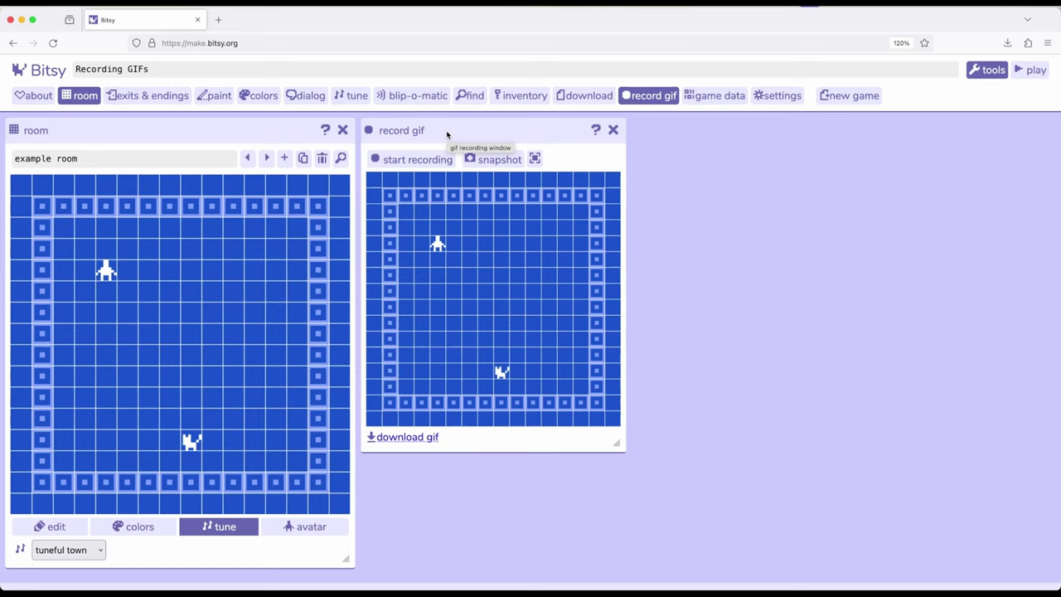
{"action": "left_click", "coordinate": [1034, 70]}
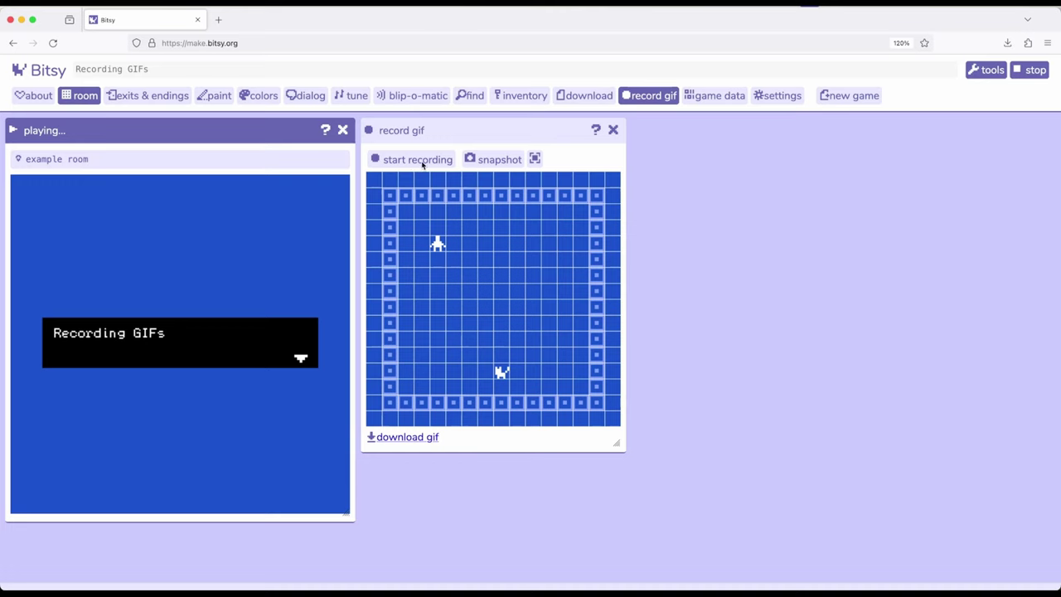
{"action": "left_click_drag", "start_coordinate": [434, 131], "coordinate": [441, 136]}
{"action": "left_click", "coordinate": [410, 162]}
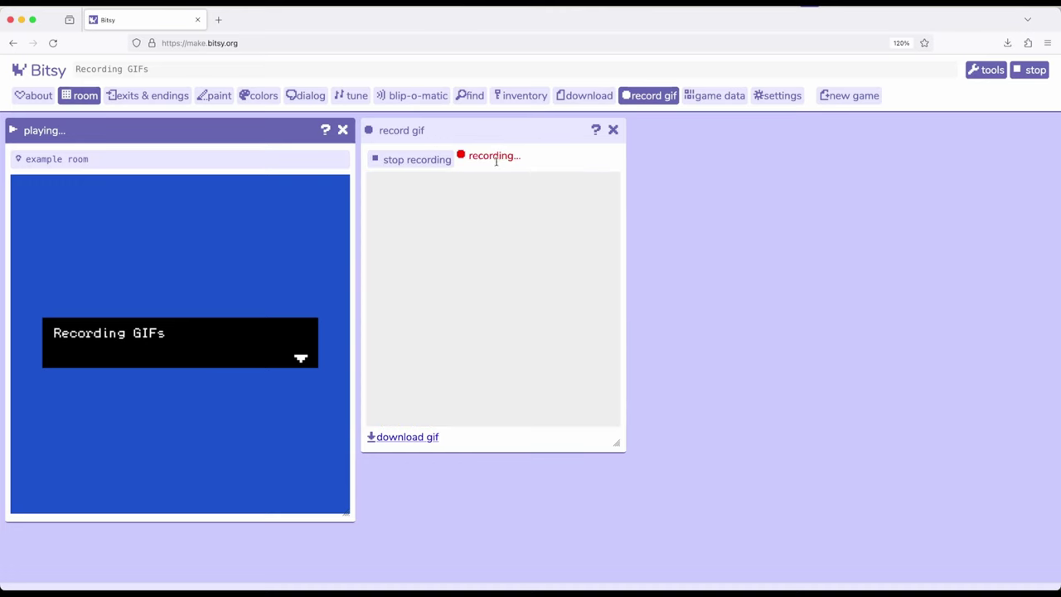
{"action": "key", "text": "space"}
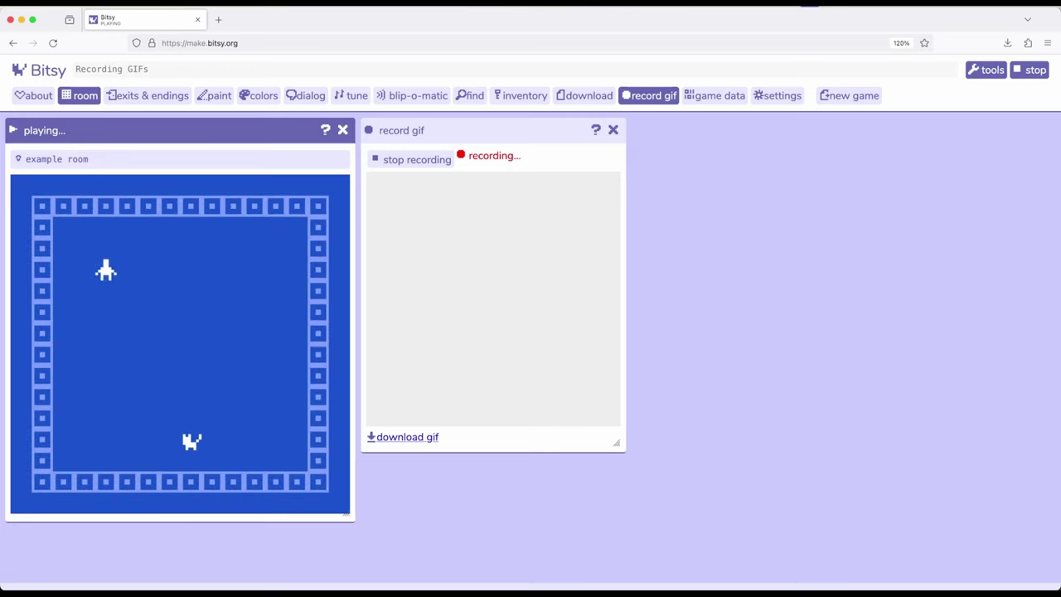
- Walk the avatar around the room with the arrow keys while recording
{"action": "key", "text": "Right"}
{"action": "key", "text": "Down"}
{"action": "key", "text": "Down"}
{"action": "key", "text": "Down"}
{"action": "key", "text": "Right"}
{"action": "key", "text": "Right"}
{"action": "key", "text": "Right"}
{"action": "key", "text": "Up"}
{"action": "key", "text": "Right"}
{"action": "key", "text": "Right"}
{"action": "key", "text": "Down"}
{"action": "key", "text": "Down"}
{"action": "key", "text": "Down"}
{"action": "key", "text": "Down"}
{"action": "key", "text": "Left"}
{"action": "key", "text": "Left"}
{"action": "key", "text": "Left"}
{"action": "key", "text": "Left"}
{"action": "key", "text": "Up"}
{"action": "key", "text": "Right"}
{"action": "key", "text": "Up"}
{"action": "key", "text": "Right"}
{"action": "key", "text": "Right"}
{"action": "key", "text": "Up"}
{"action": "key", "text": "Up"}
{"action": "key", "text": "Up"}
{"action": "key", "text": "Right"}
{"action": "key", "text": "Down"}
{"action": "key", "text": "Down"}
- End the GIF capture so it encodes, and stop the game to return to the room editor
{"action": "left_click", "coordinate": [415, 160]}
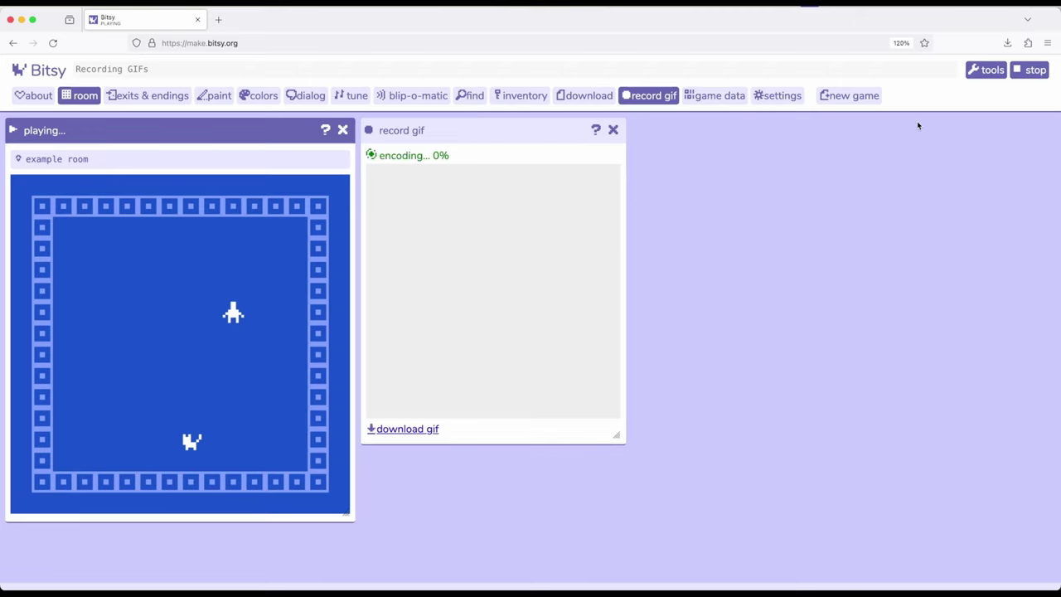
{"action": "left_click", "coordinate": [1031, 69]}
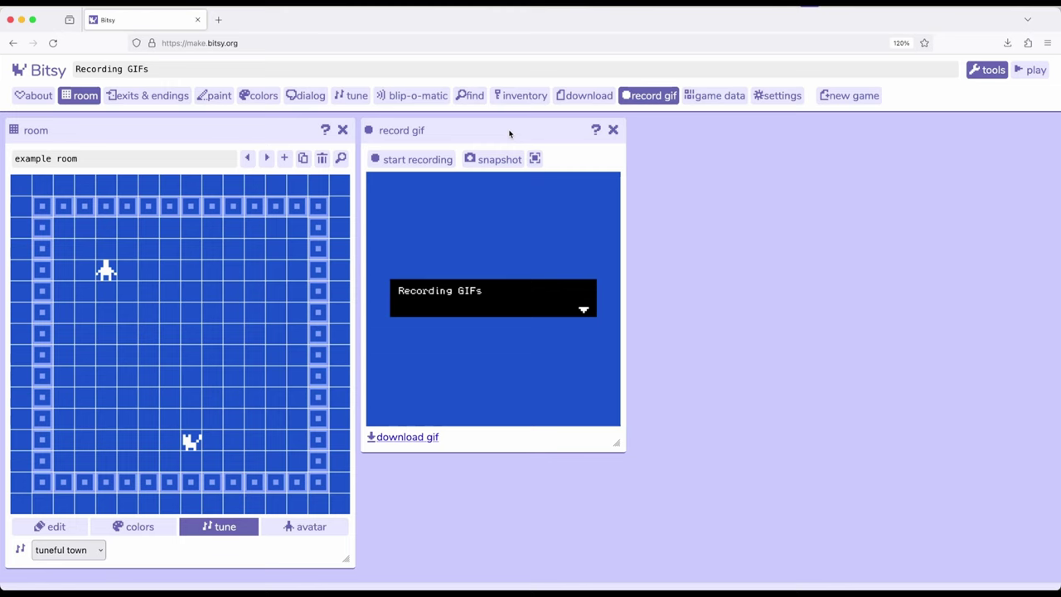
{"action": "key", "text": "Right"}
{"action": "key", "text": "Right"}
{"action": "key", "text": "Down"}
{"action": "key", "text": "Down"}
{"action": "key", "text": "Down"}
{"action": "key", "text": "Right"}
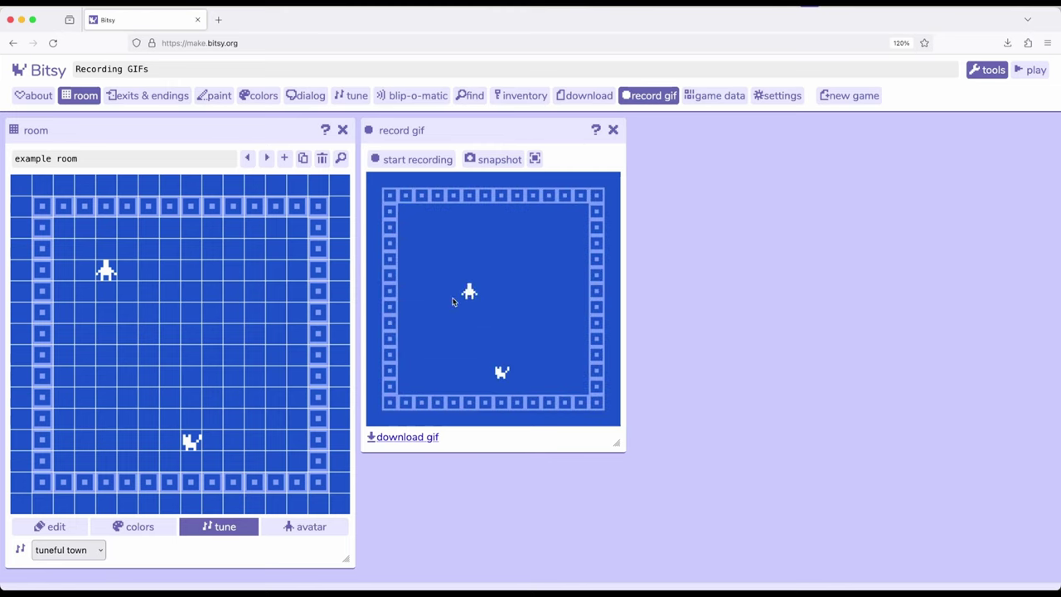
{"action": "key", "text": "Right"}
{"action": "key", "text": "Right"}
{"action": "key", "text": "Up"}
{"action": "key", "text": "Up"}
{"action": "key", "text": "Right"}
{"action": "key", "text": "Right"}
{"action": "key", "text": "Down"}
{"action": "key", "text": "Down"}
{"action": "key", "text": "Down"}
{"action": "key", "text": "Down"}
{"action": "key", "text": "Left"}
{"action": "key", "text": "Left"}
{"action": "key", "text": "Left"}
{"action": "key", "text": "Left"}
{"action": "key", "text": "Up"}
{"action": "key", "text": "Up"}
{"action": "key", "text": "Right"}
{"action": "key", "text": "Right"}
{"action": "key", "text": "Right"}
{"action": "key", "text": "Up"}
{"action": "key", "text": "Up"}
{"action": "key", "text": "Up"}
{"action": "key", "text": "Right"}
{"action": "key", "text": "Down"}
{"action": "key", "text": "Down"}
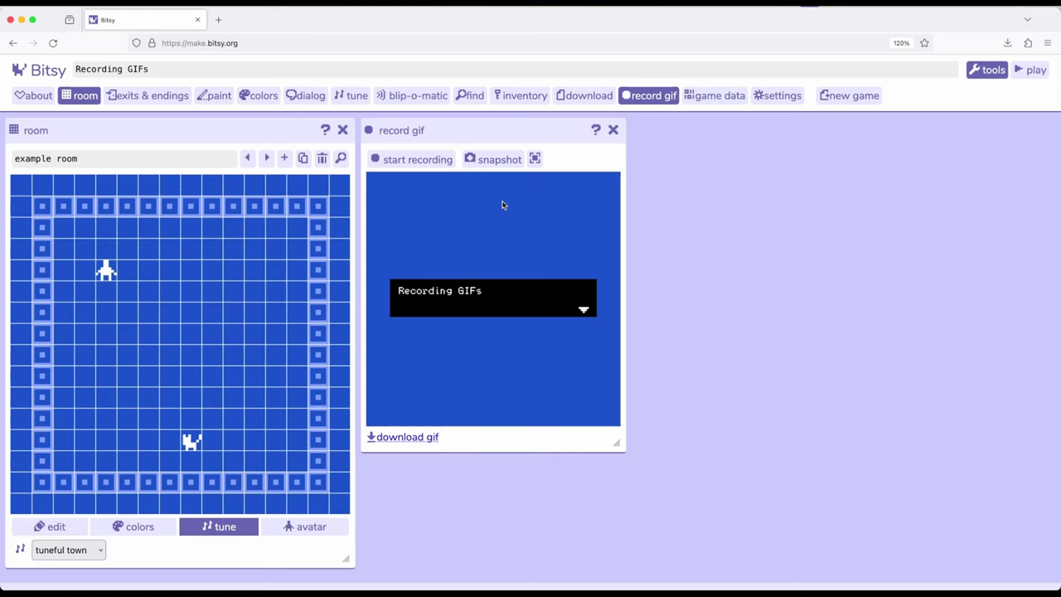
{"action": "key", "text": "space"}
{"action": "key", "text": "Down"}
{"action": "key", "text": "Down"}
{"action": "key", "text": "Right"}
{"action": "key", "text": "Down"}
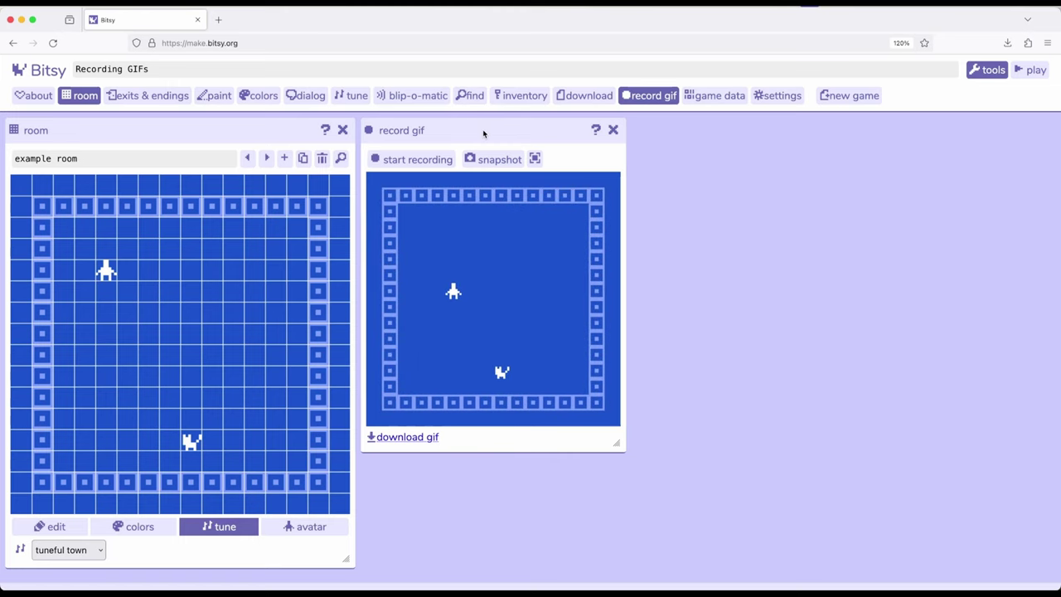
{"action": "key", "text": "Right"}
{"action": "key", "text": "Right"}
{"action": "key", "text": "Right"}
{"action": "key", "text": "Up"}
{"action": "key", "text": "Up"}
{"action": "key", "text": "Right"}
{"action": "key", "text": "Right"}
{"action": "key", "text": "Down"}
{"action": "key", "text": "Down"}
{"action": "key", "text": "Down"}
{"action": "key", "text": "Down"}
{"action": "key", "text": "Left"}
{"action": "key", "text": "Left"}
{"action": "key", "text": "Left"}
{"action": "key", "text": "Left"}
{"action": "key", "text": "Up"}
{"action": "key", "text": "Up"}
{"action": "key", "text": "Right"}
{"action": "key", "text": "Right"}
{"action": "key", "text": "Right"}
{"action": "key", "text": "Up"}
{"action": "key", "text": "Up"}
{"action": "key", "text": "Right"}
{"action": "key", "text": "Up"}
{"action": "key", "text": "Down"}
{"action": "key", "text": "Down"}
{"action": "key", "text": "ctrl+r"}
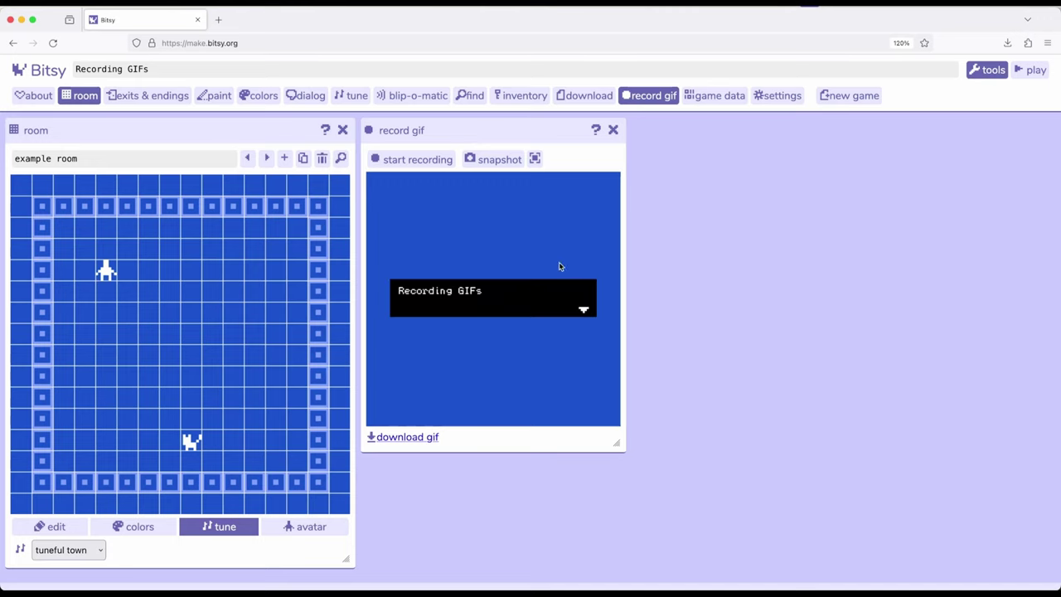
- Download the recorded GIF and close Firefox's downloads panel
{"action": "left_click", "coordinate": [419, 439]}
{"action": "left_click", "coordinate": [701, 170]}
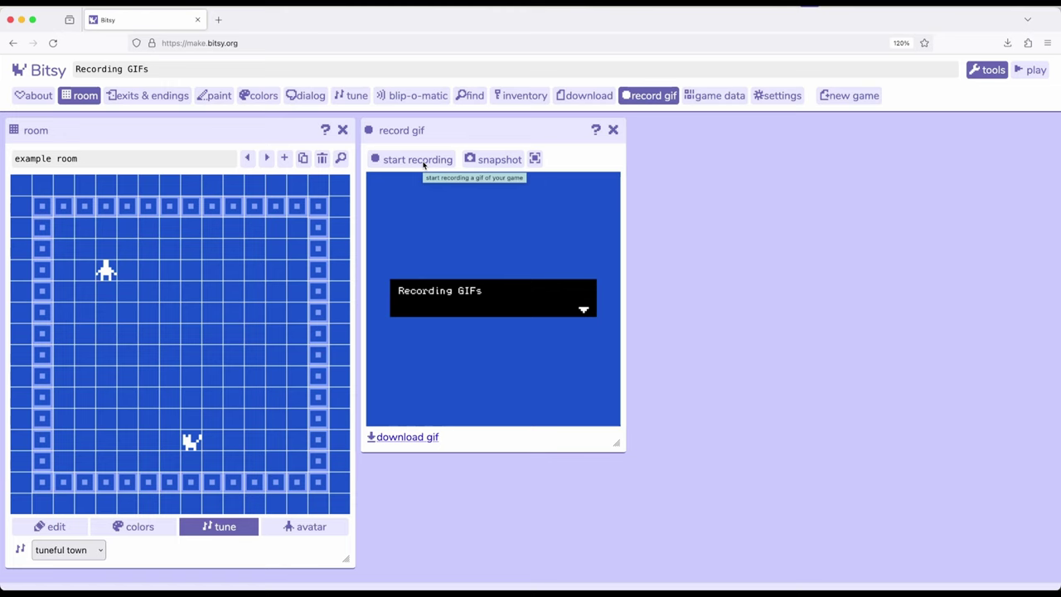
- Restart the game, skip the title dialog, and move the avatar right and down
{"action": "left_click", "coordinate": [1032, 71]}
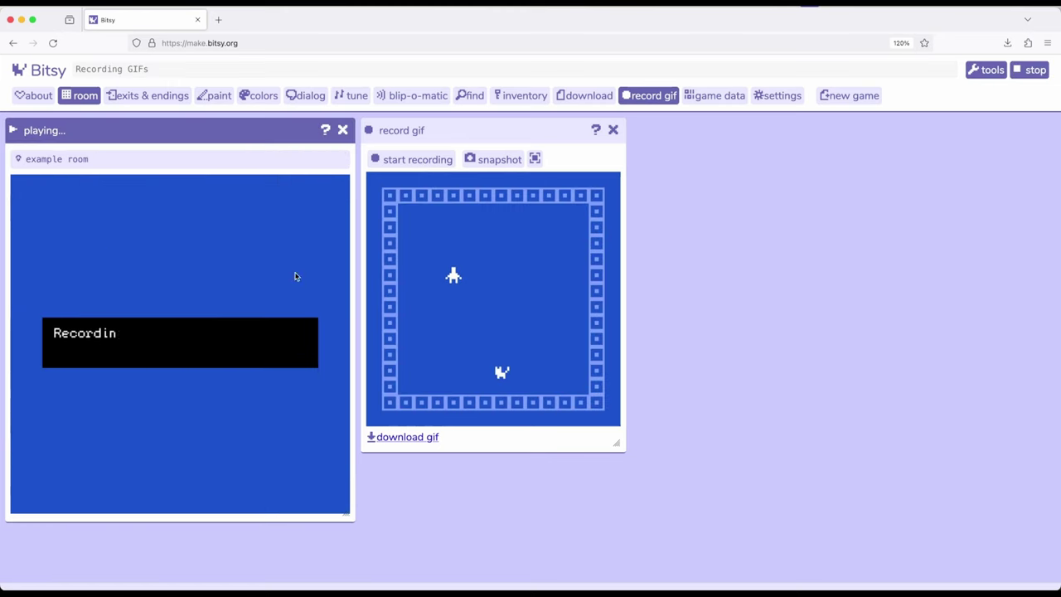
{"action": "key", "text": "Right"}
{"action": "key", "text": "Right"}
{"action": "key", "text": "Right"}
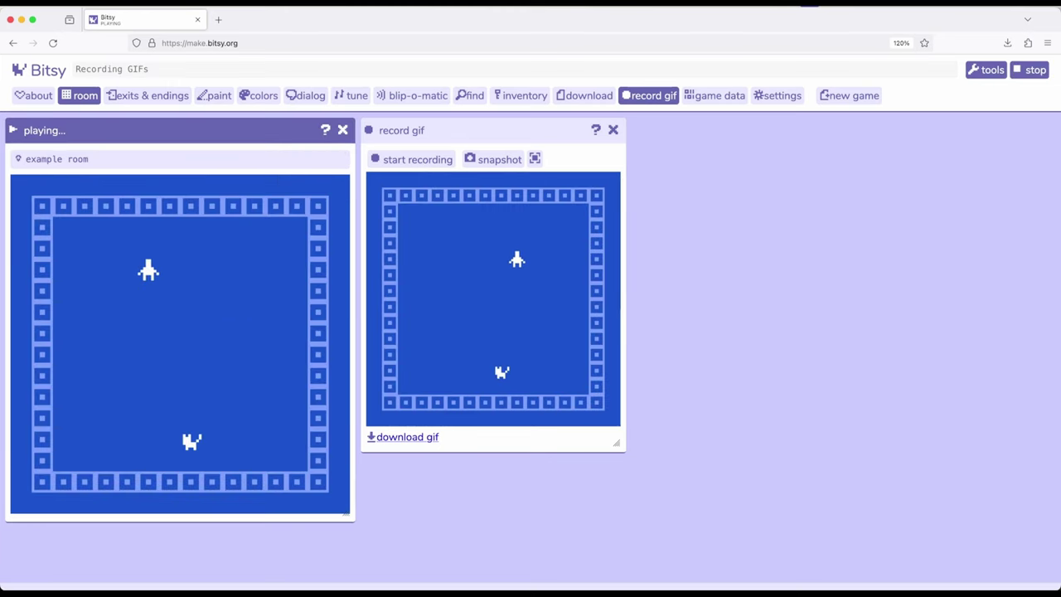
{"action": "key", "text": "Right"}
{"action": "key", "text": "Down"}
{"action": "key", "text": "Down"}
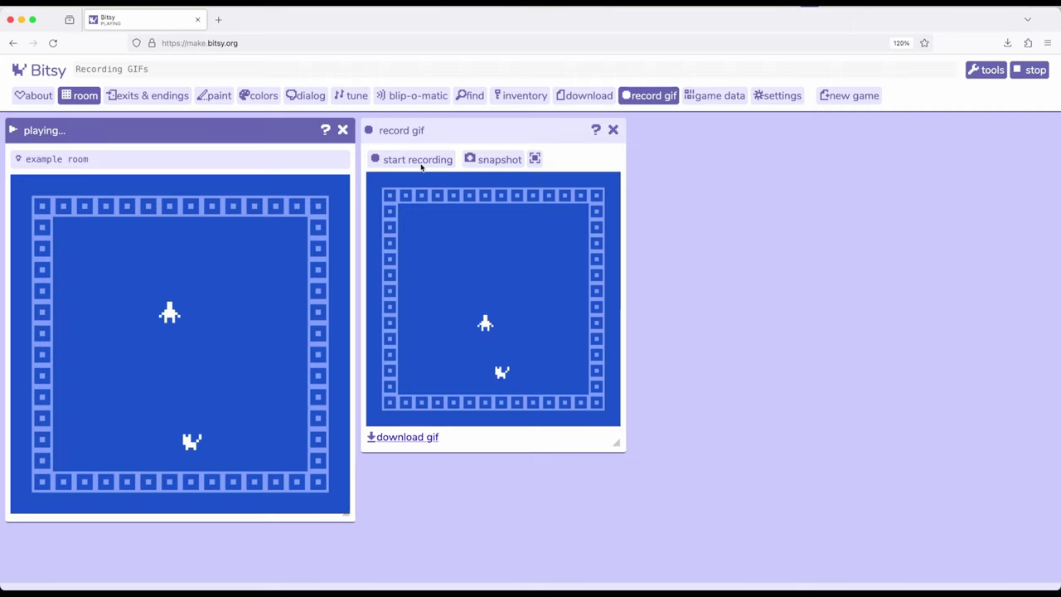
- Record a GIF of the avatar reaching the cat and triggering its 'I'm a cat' line
{"action": "left_click", "coordinate": [419, 160]}
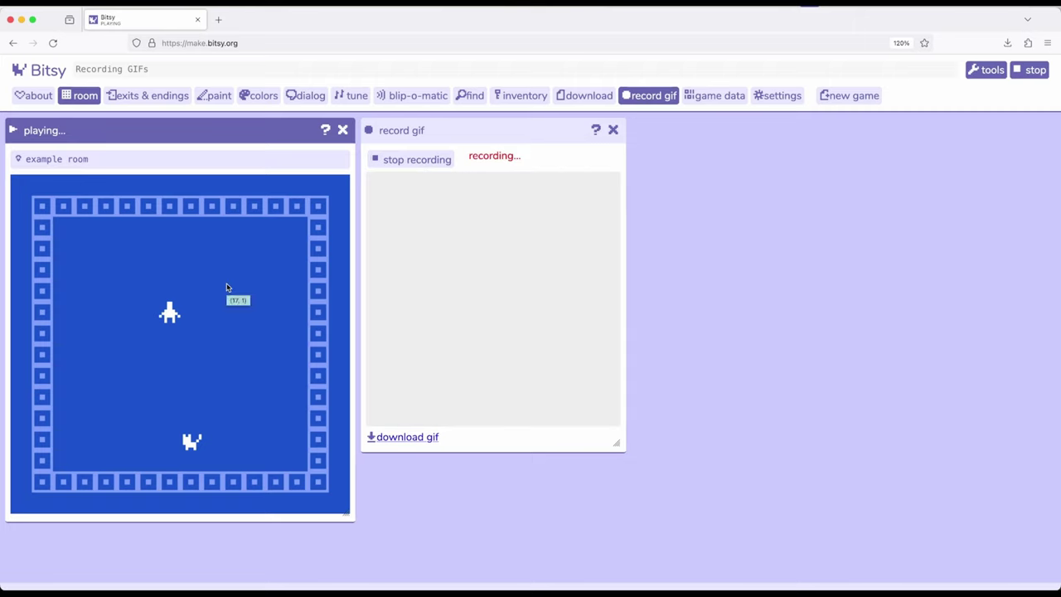
{"action": "key", "text": "Right"}
{"action": "key", "text": "Right"}
{"action": "key", "text": "Down"}
{"action": "key", "text": "Down"}
{"action": "key", "text": "Down"}
{"action": "key", "text": "Down"}
{"action": "key", "text": "Down"}
{"action": "key", "text": "Down"}
{"action": "key", "text": "Right"}
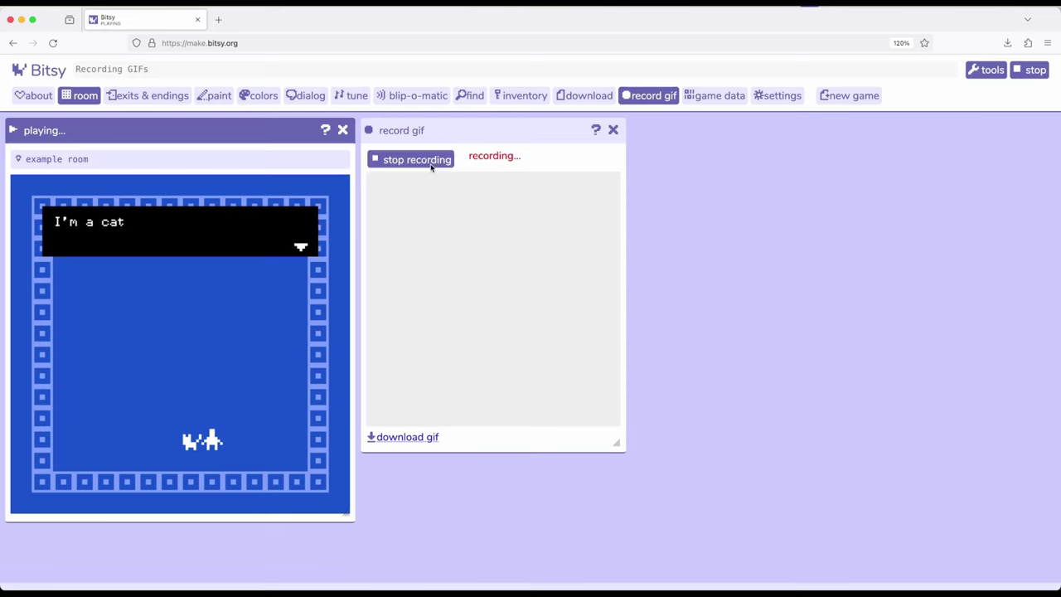
{"action": "left_click", "coordinate": [431, 162]}
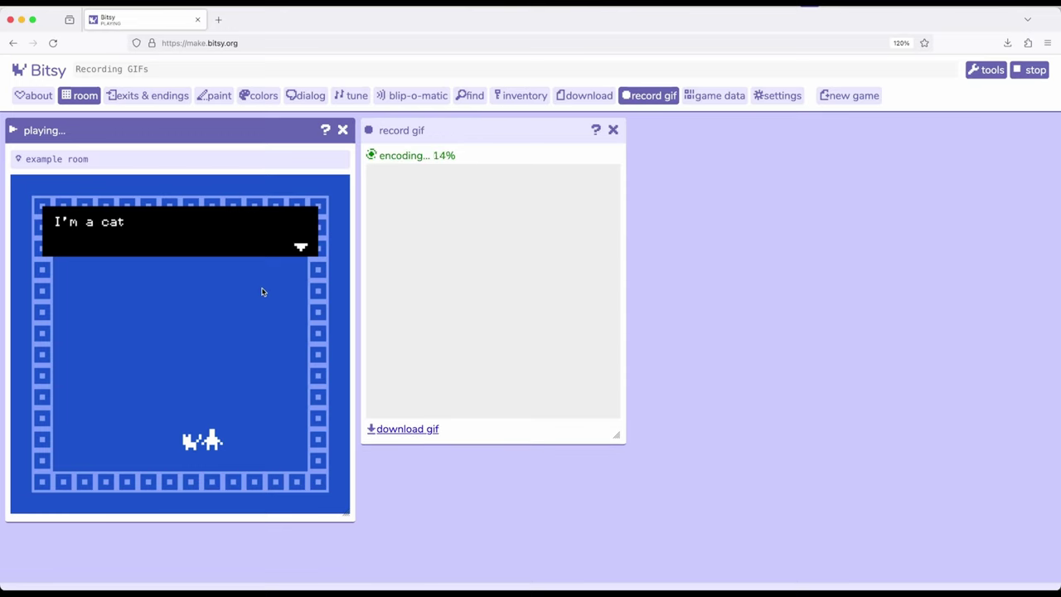
- Stop the game so the cat-dialog GIF preview loops in the recorder
{"action": "left_click", "coordinate": [1034, 72]}
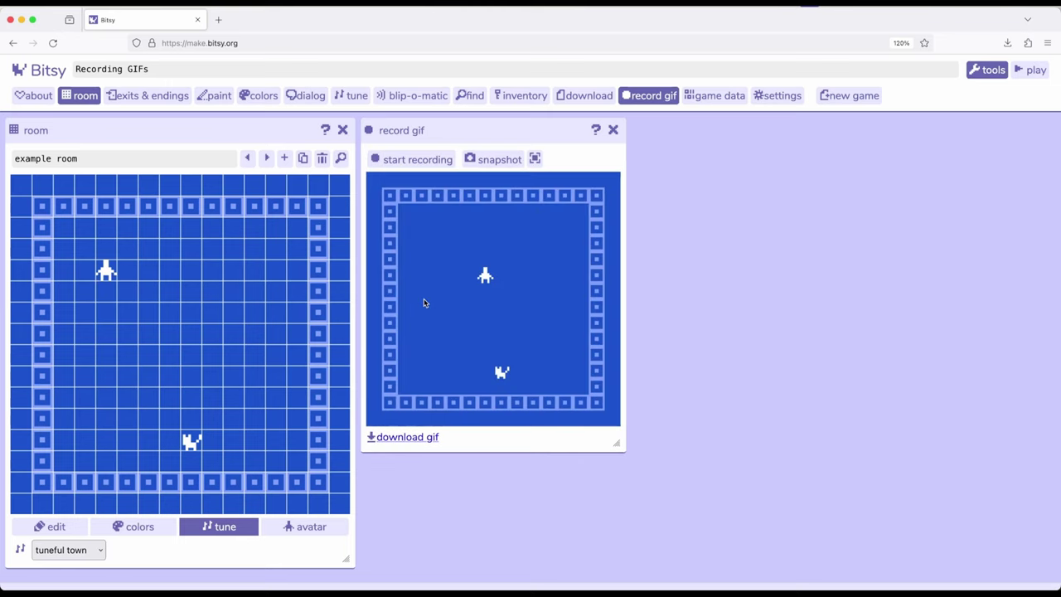
{"action": "key", "text": "Right"}
{"action": "key", "text": "Right"}
{"action": "key", "text": "Down"}
{"action": "key", "text": "Down"}
{"action": "key", "text": "Down"}
{"action": "key", "text": "Down"}
{"action": "key", "text": "Down"}
{"action": "key", "text": "Down"}
{"action": "key", "text": "Left"}
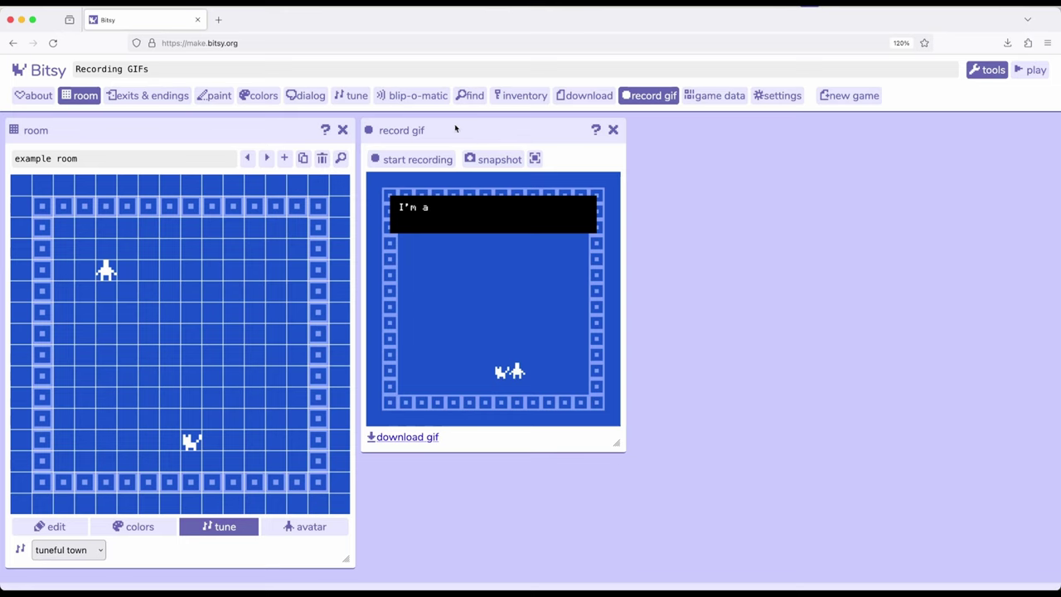
{"action": "left_click_drag", "start_coordinate": [456, 129], "coordinate": [459, 133]}
{"action": "left_click_drag", "start_coordinate": [477, 130], "coordinate": [472, 130]}
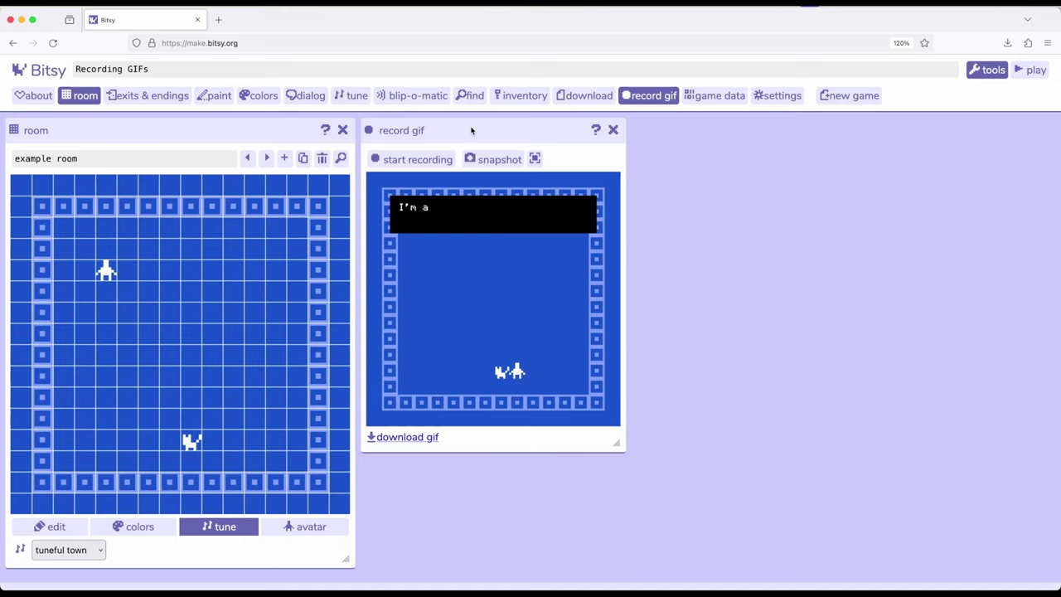